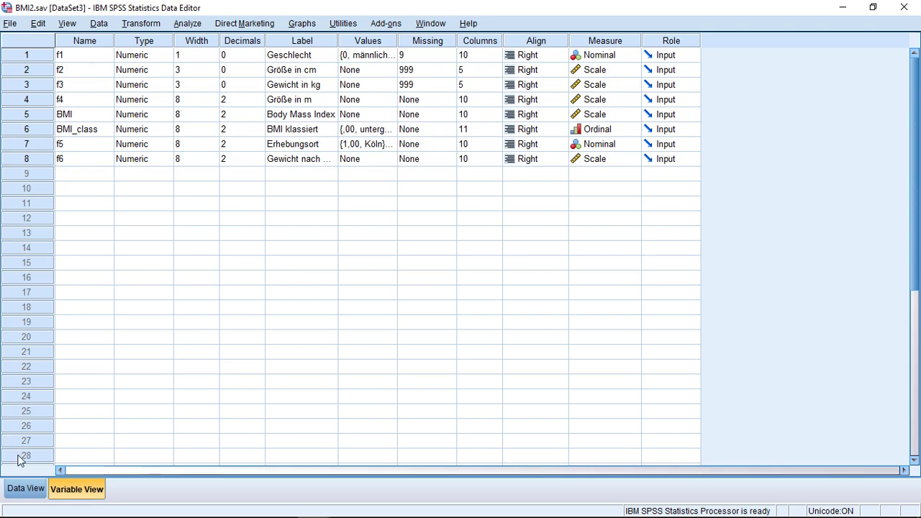
Step: Glance at Data View and Variable View, then open Add Cases from Data > Merge Files
left_click(34, 489)
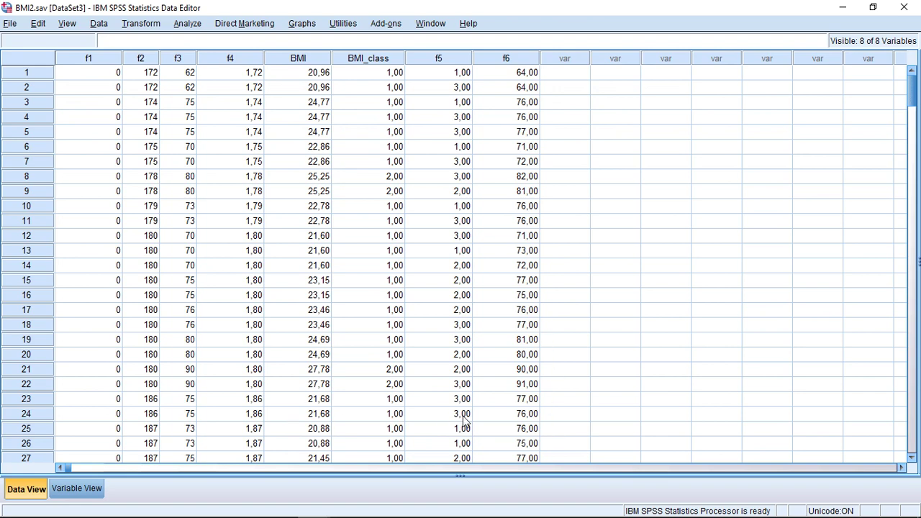
left_click(79, 490)
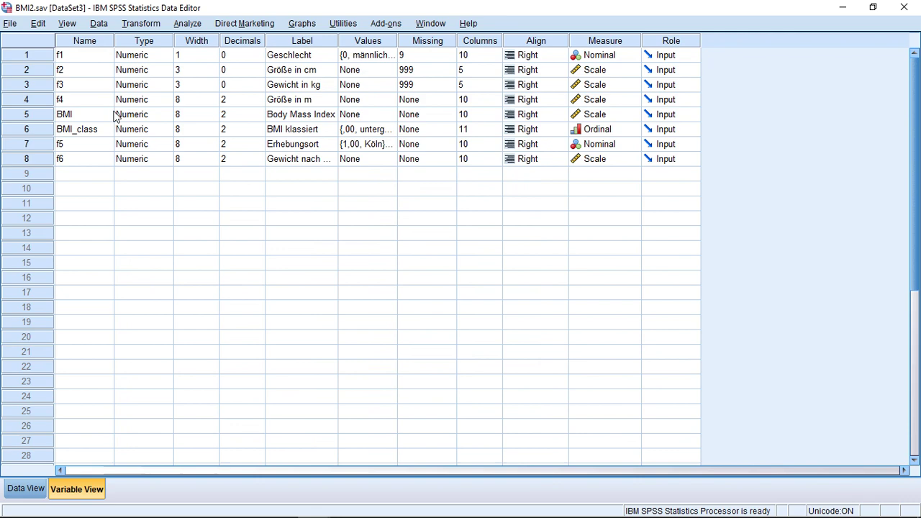
left_click(99, 26)
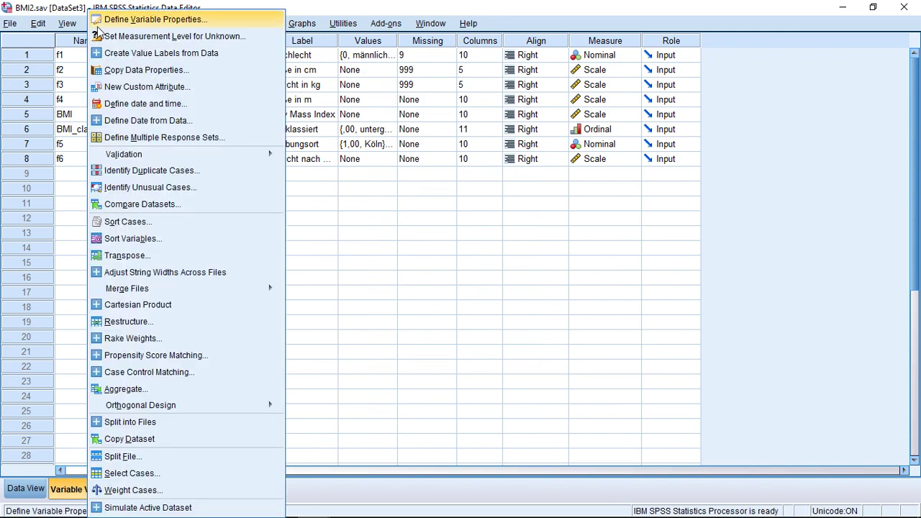
left_click(107, 23)
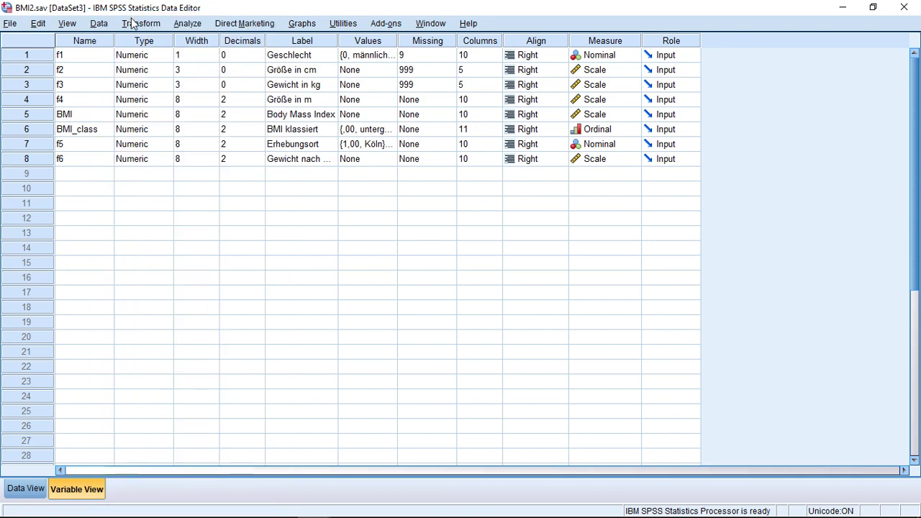
left_click(134, 24)
mouse_move(108, 23)
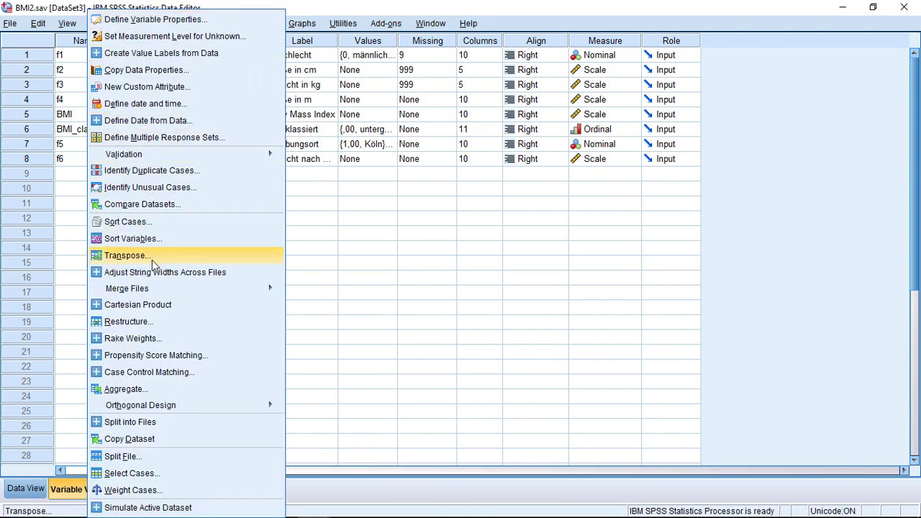
mouse_move(157, 289)
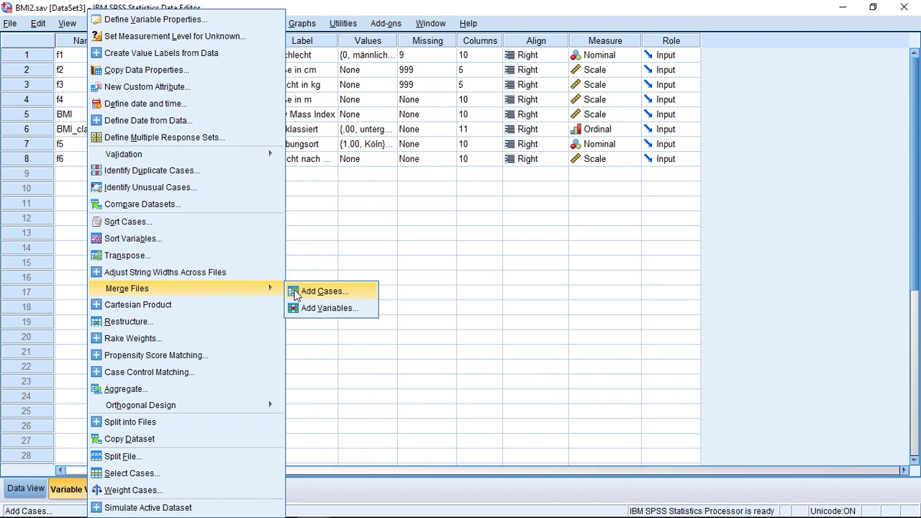
left_click(331, 298)
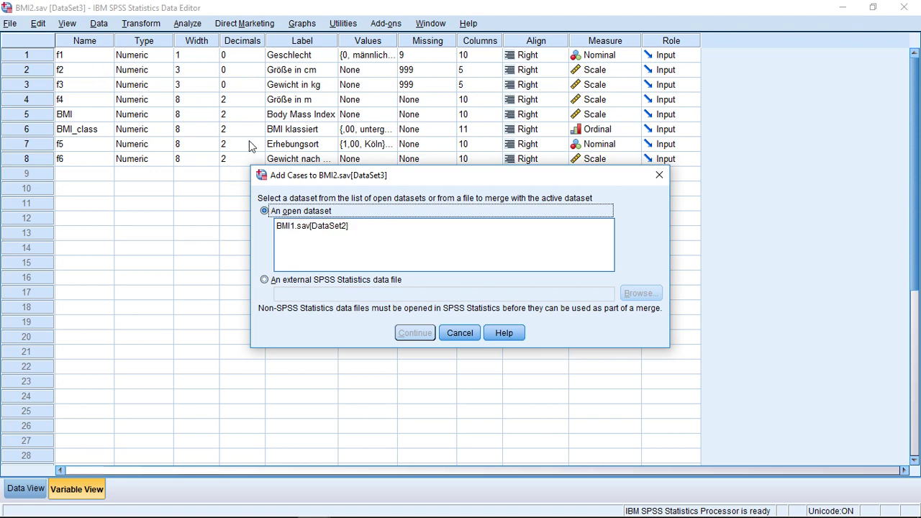
Step: Select BMI1.sav [DataSet2] under An open dataset as the source of cases
left_click(295, 228)
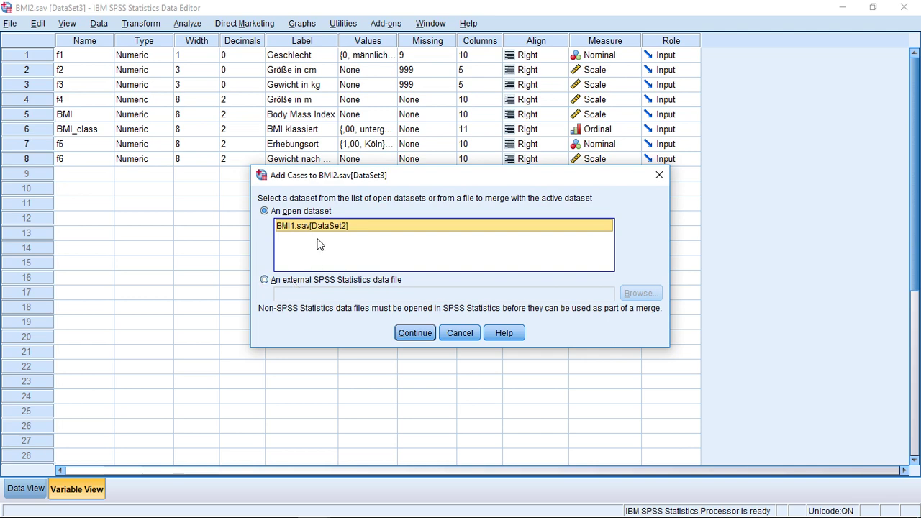
Step: Confirm BMI1 as the source and check the unpaired PrimaryLast(+) variable in Add Cases From DataSet2
left_click(431, 334)
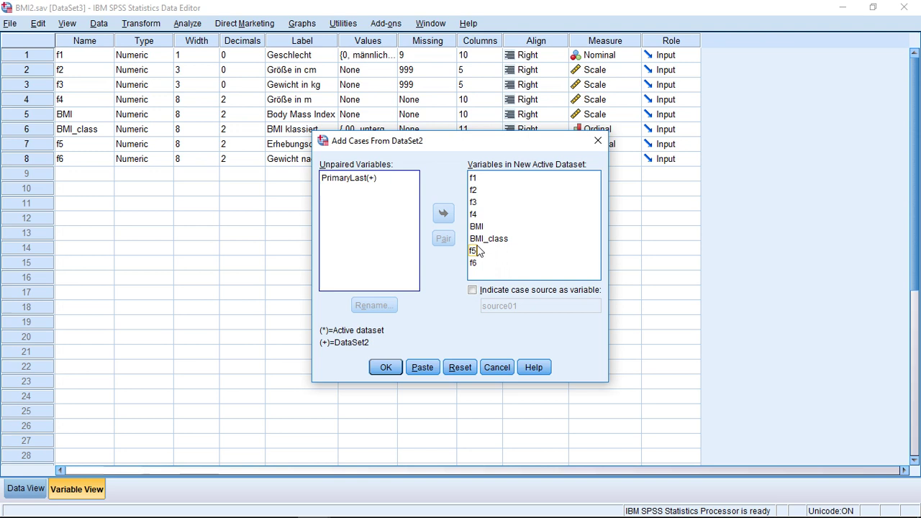
left_click(352, 180)
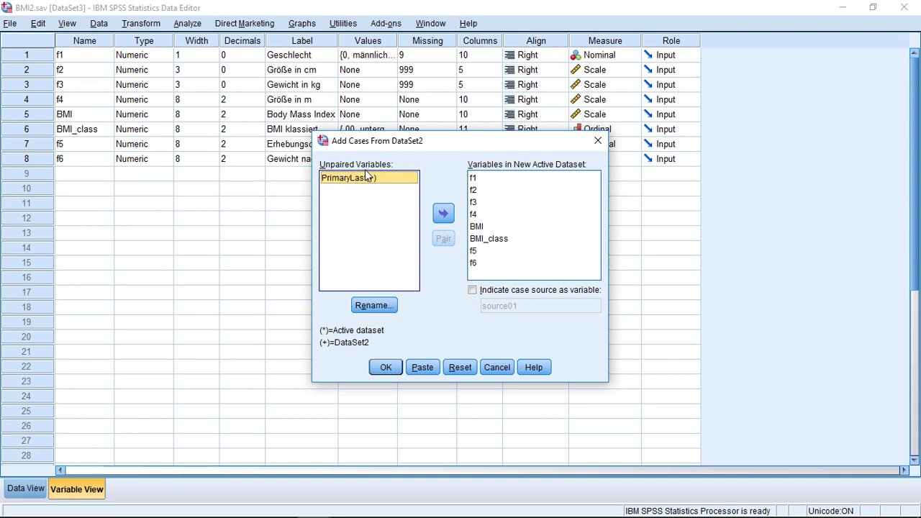
left_click(350, 182)
left_click(374, 183)
left_click(372, 371)
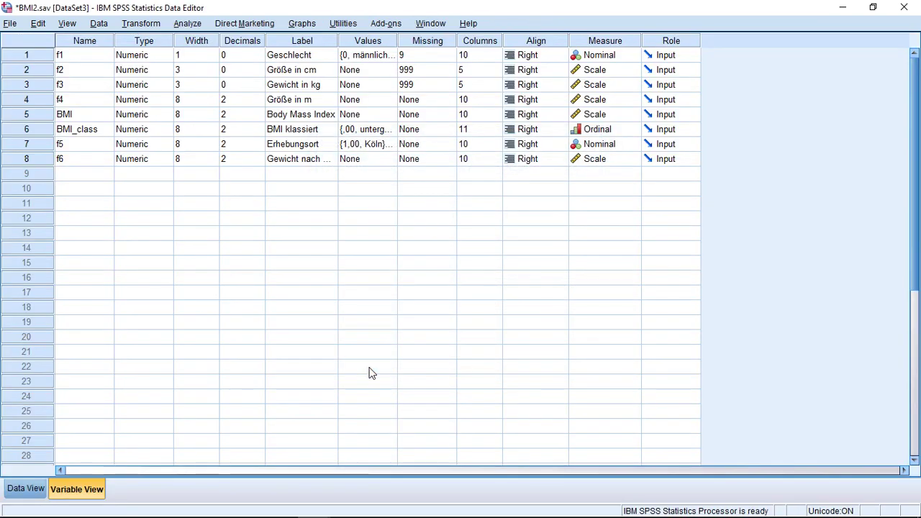
left_click(33, 488)
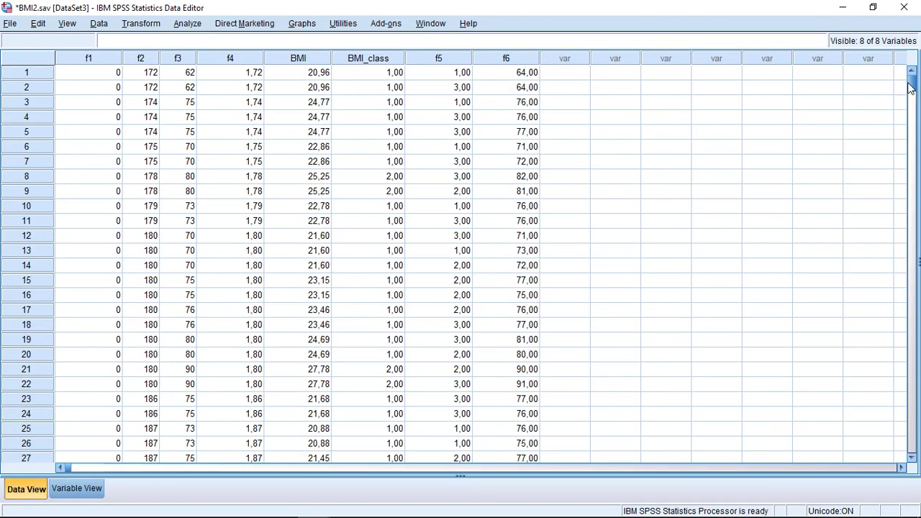
mouse_move(910, 87)
left_mouse_down()
mouse_move(913, 432)
mouse_move(868, 164)
mouse_move(910, 98)
mouse_move(906, 79)
left_mouse_up()
left_click(861, 113)
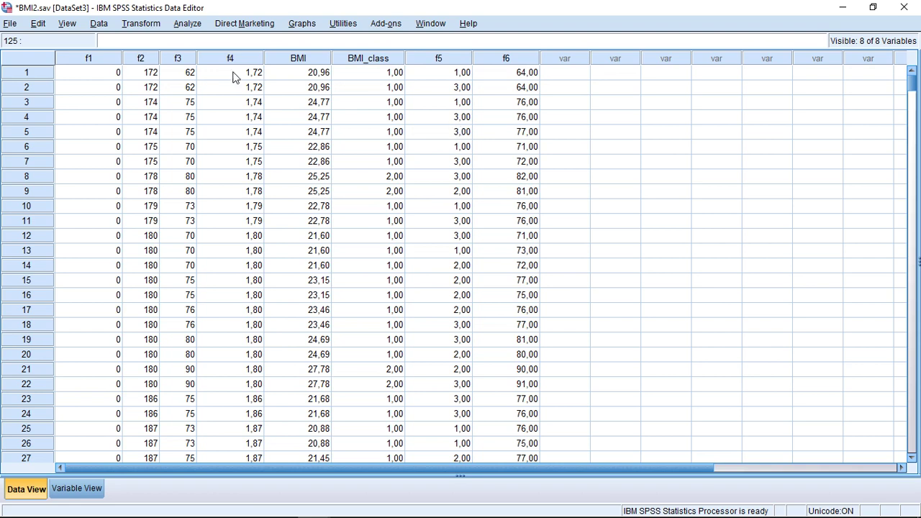
Step: Launch Data > Merge Files > Add Variables with BMI1.sav [DataSet2] as the dataset to merge
left_click(100, 25)
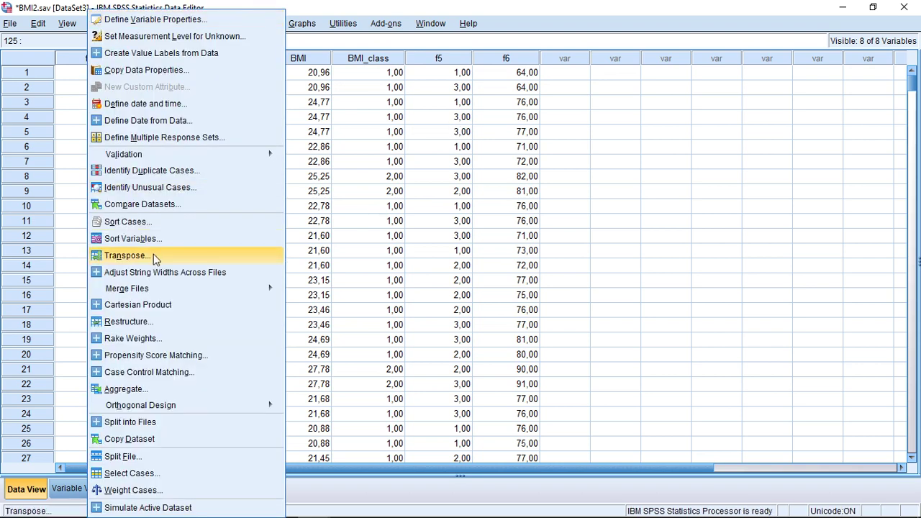
mouse_move(159, 294)
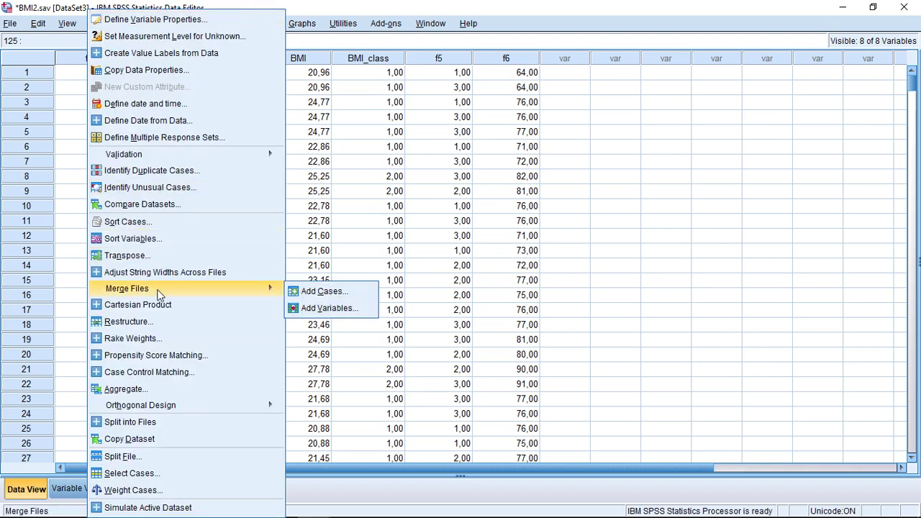
left_click(326, 309)
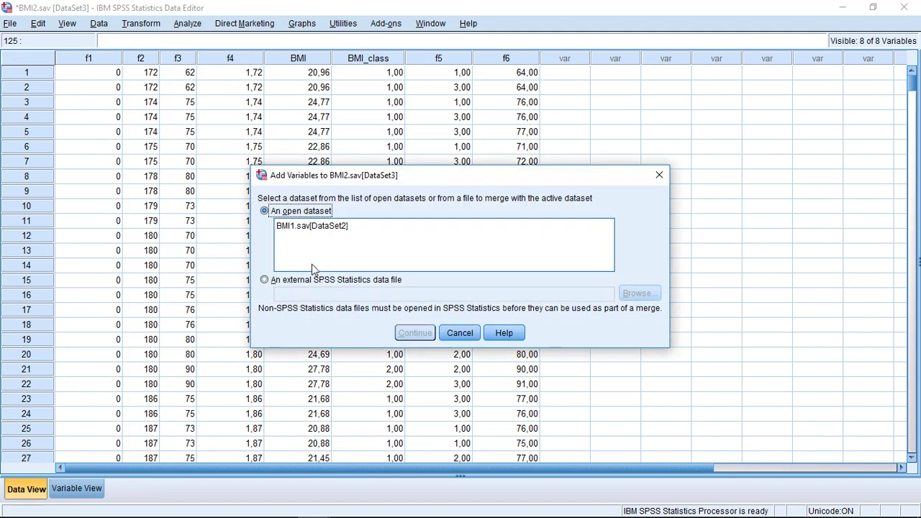
left_click(299, 228)
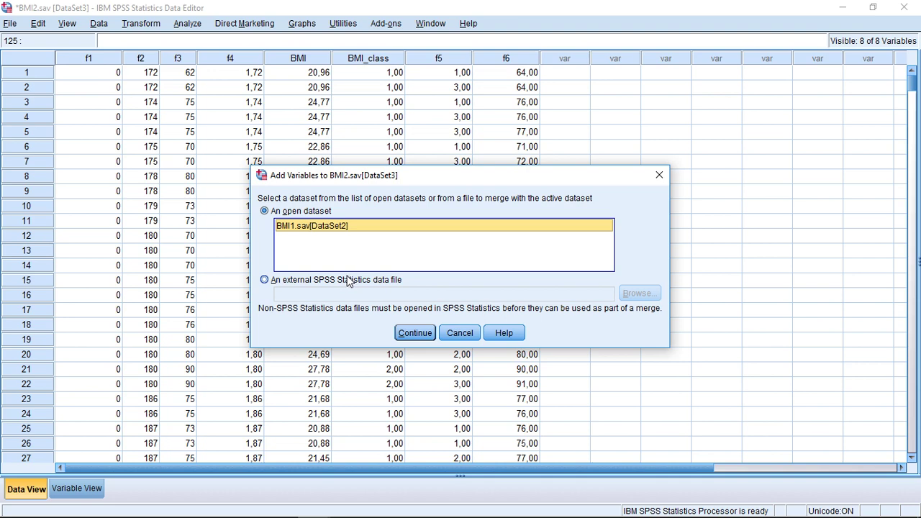
left_click(407, 335)
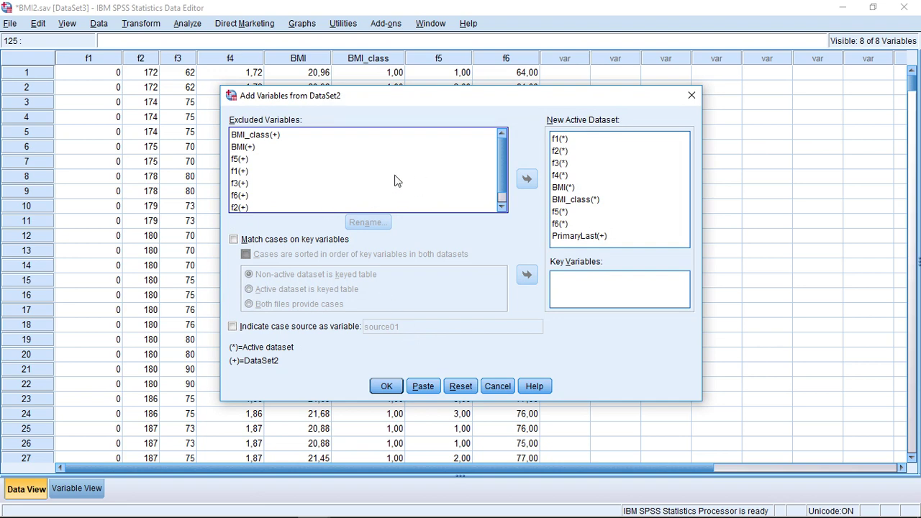
Step: Point out the excluded DataSet2 variables, such as f3 and f6, in the Excluded Variables list
left_click(445, 186)
left_click(364, 173)
left_click(296, 197)
left_click(251, 160)
left_click(243, 197)
Step: Review f4 and f5 in the New Active Dataset list and recheck the excluded f1
left_click(561, 150)
left_click(580, 186)
left_click(580, 213)
left_click(576, 176)
mouse_move(502, 165)
left_mouse_down()
mouse_move(500, 183)
mouse_move(502, 165)
left_mouse_up()
left_click(574, 211)
left_click(239, 171)
scroll(504, 188, "down", 1)
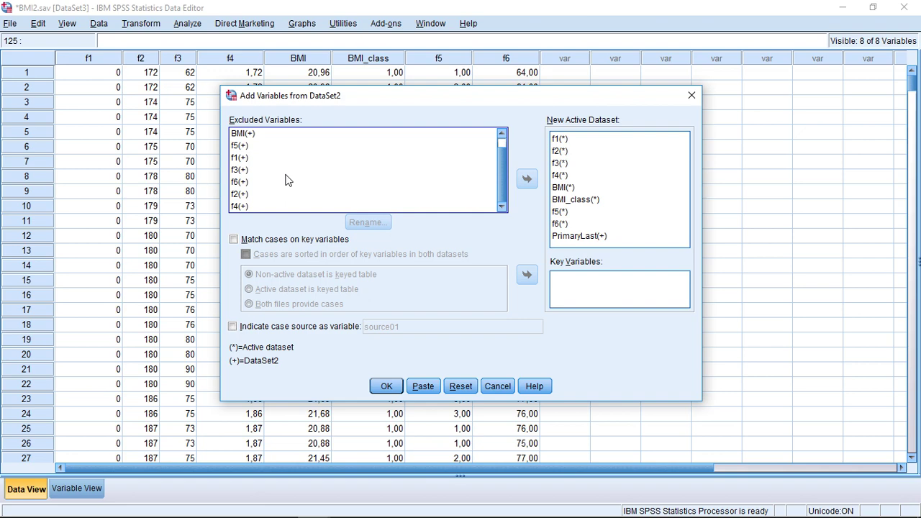
left_click(566, 168)
left_click_drag(269, 99, 369, 123)
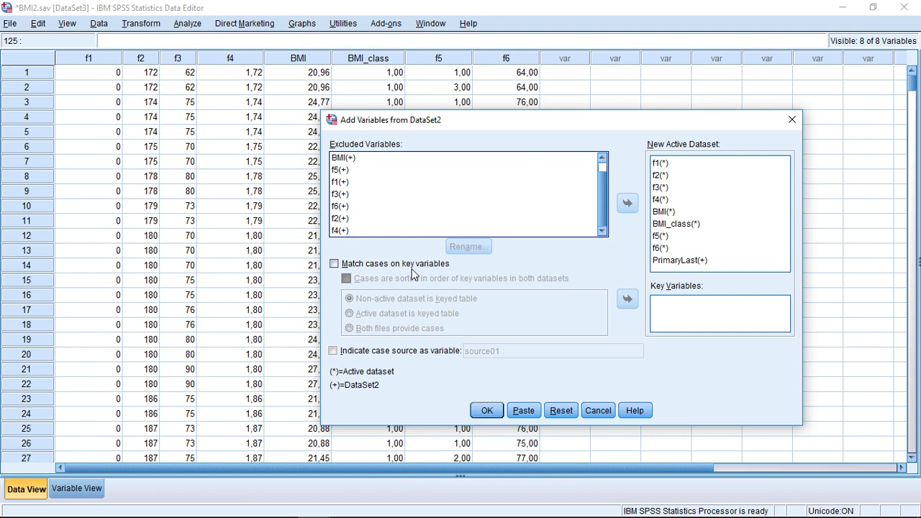
left_click(410, 267)
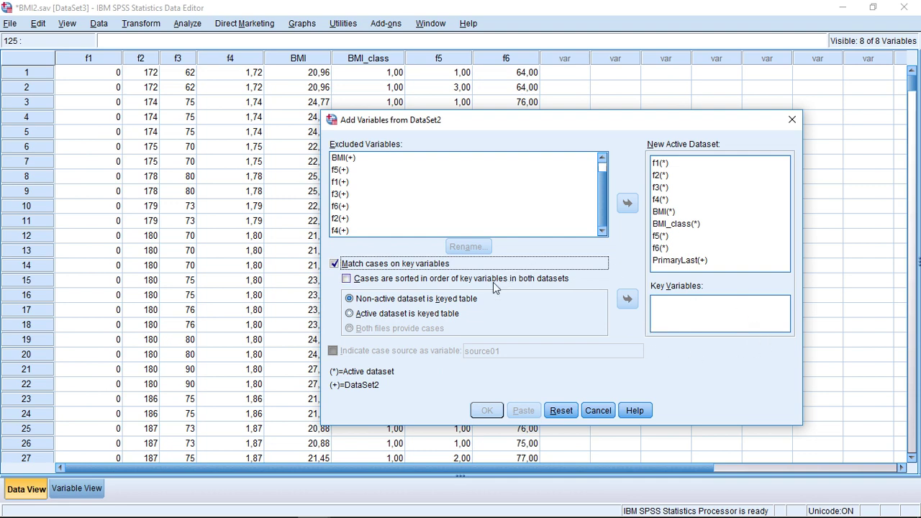
left_click(436, 268)
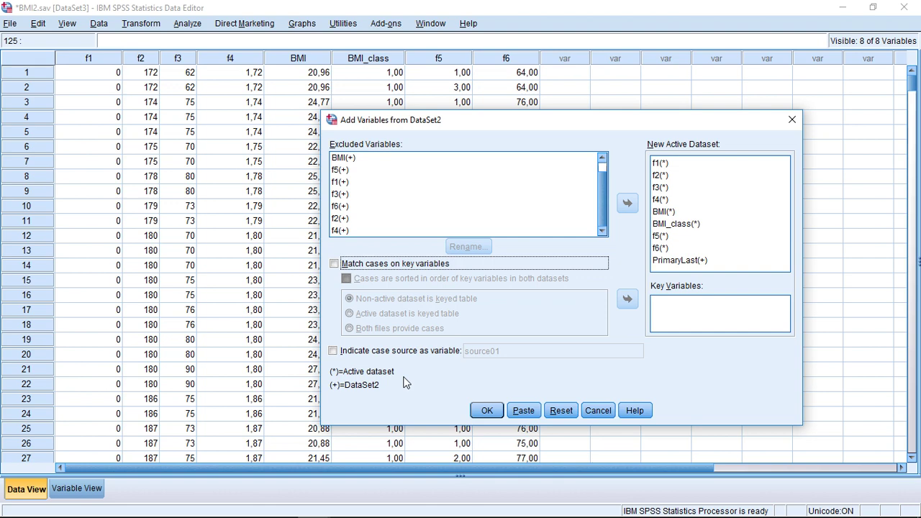
Step: Cancel the Add Variables merge and reopen Data > Merge Files showing Add Cases and Add Variables
left_click(594, 410)
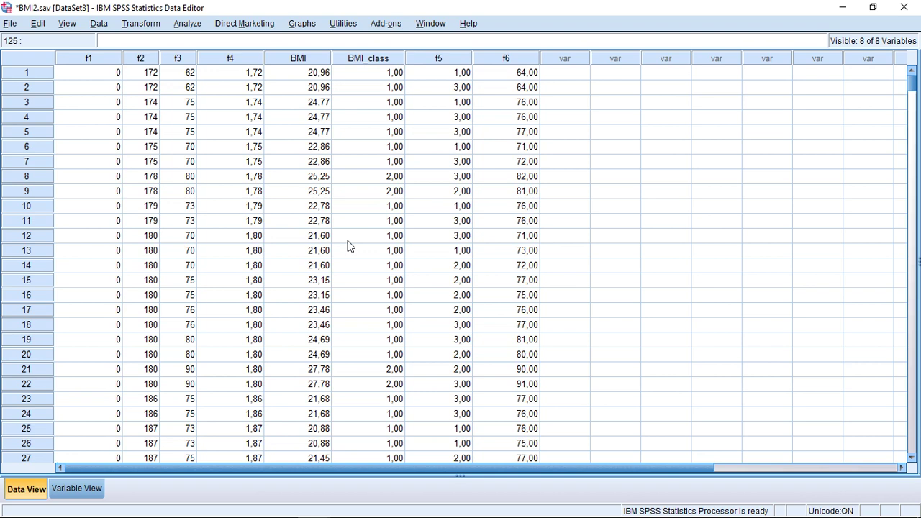
left_click(98, 23)
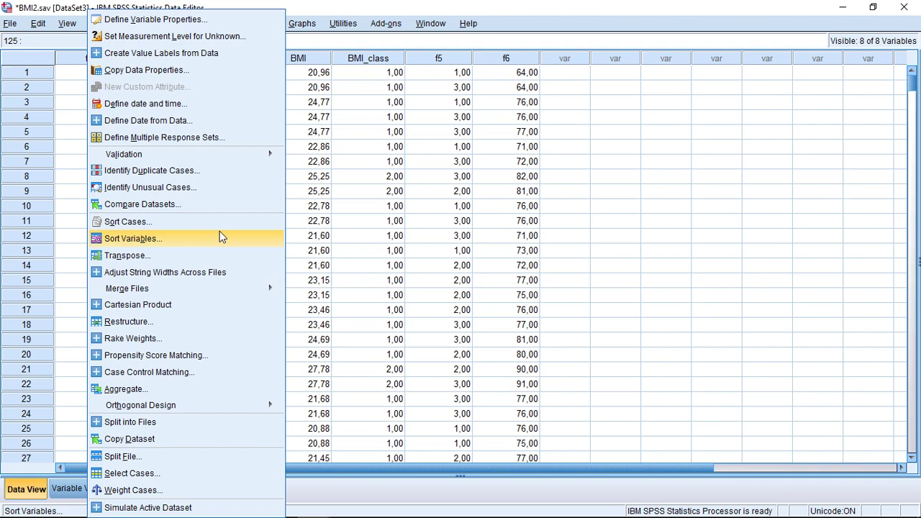
mouse_move(232, 289)
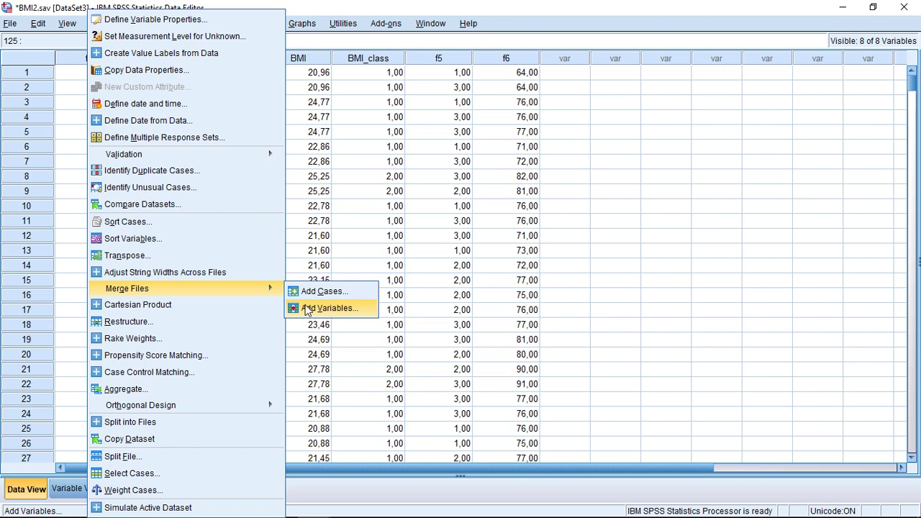
Step: Close the Data menu by selecting a grid cell, returning to the *BMI2.sav data
left_click(429, 236)
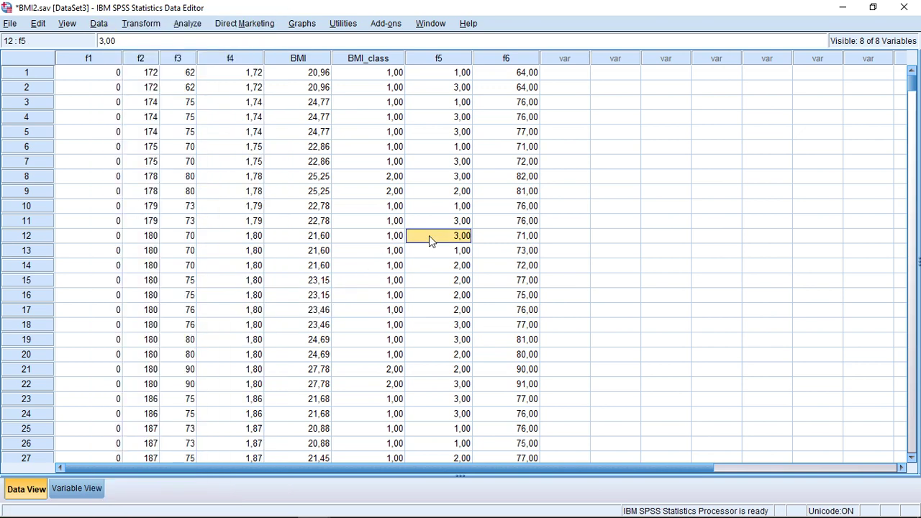